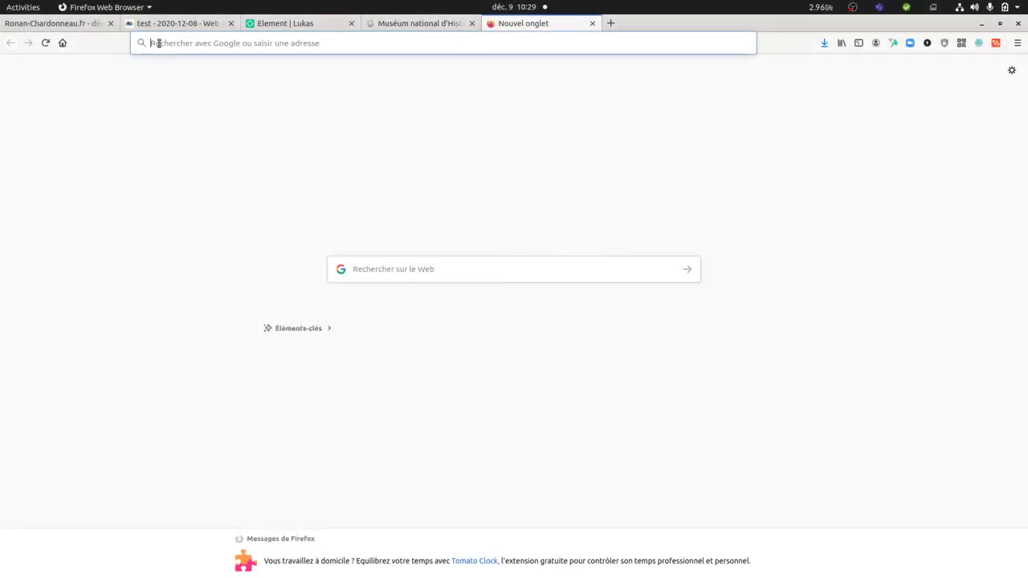
Open the Behaviour Engagement report of the Matomo test site and view its Returning Visits Over Time chart.
click(172, 25)
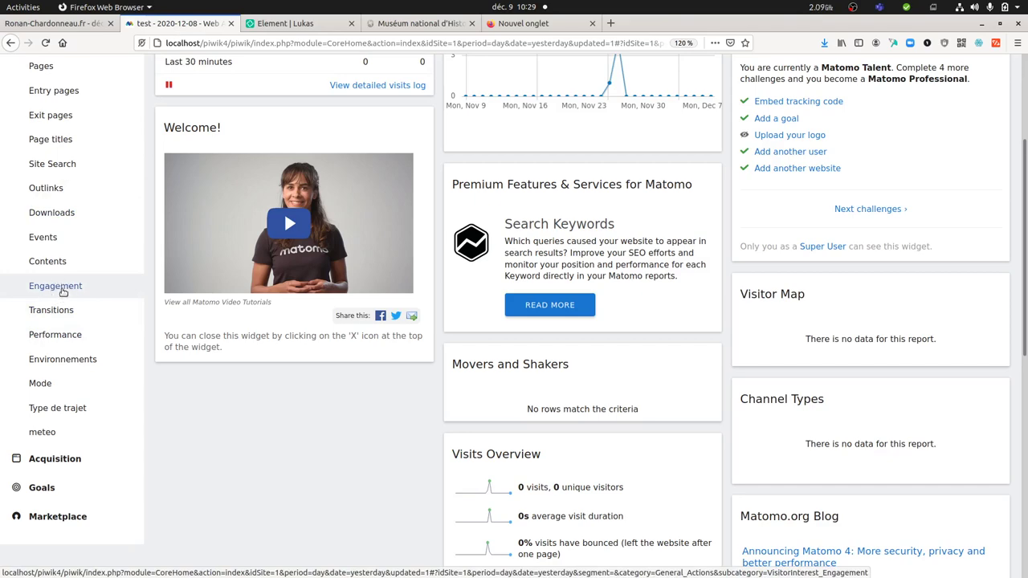
click(56, 287)
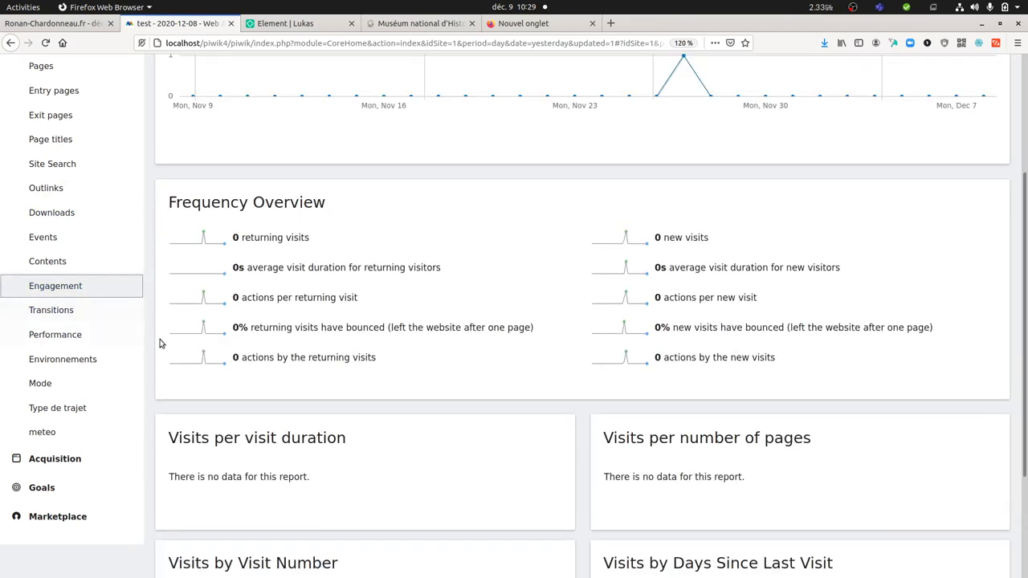
scroll(167, 346, up, 2)
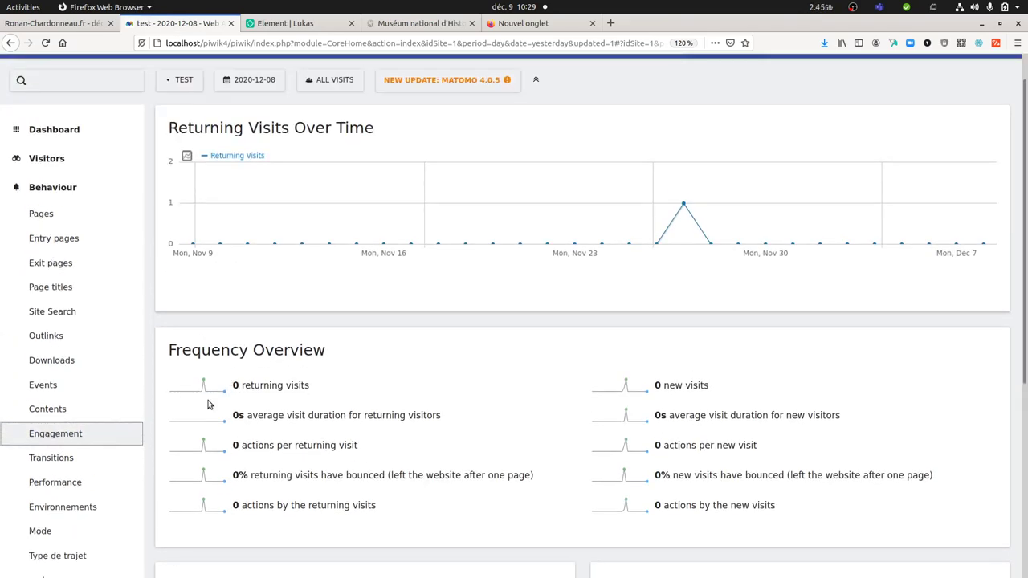
mouse_move(368, 298)
click(532, 23)
click(426, 24)
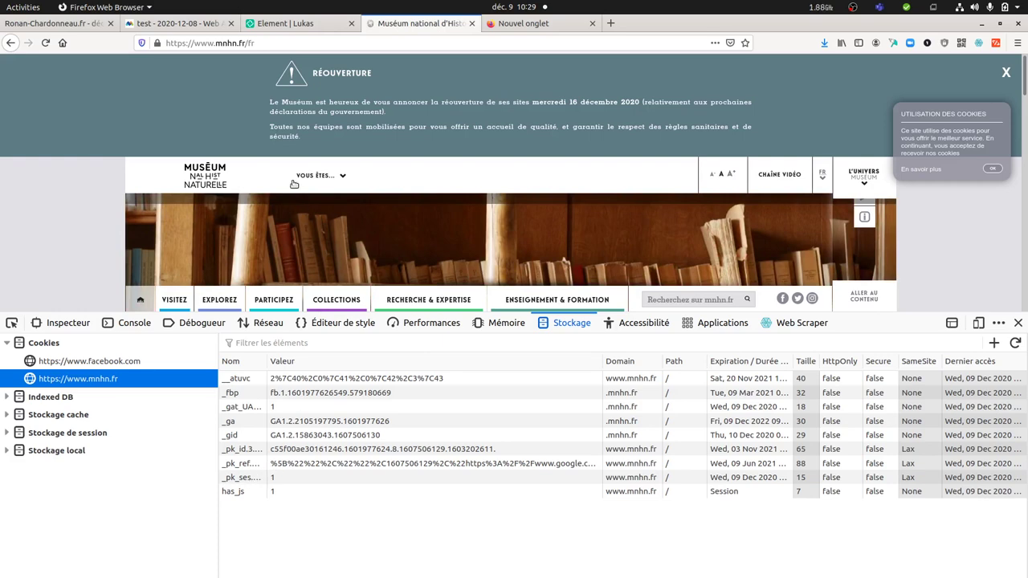
click(201, 26)
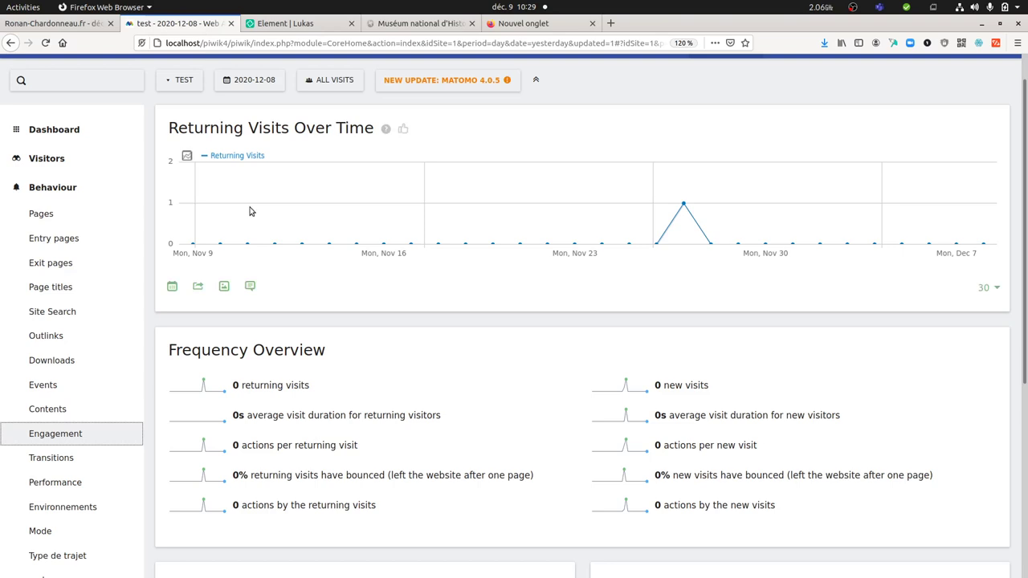
drag(318, 388, 253, 391)
click(318, 394)
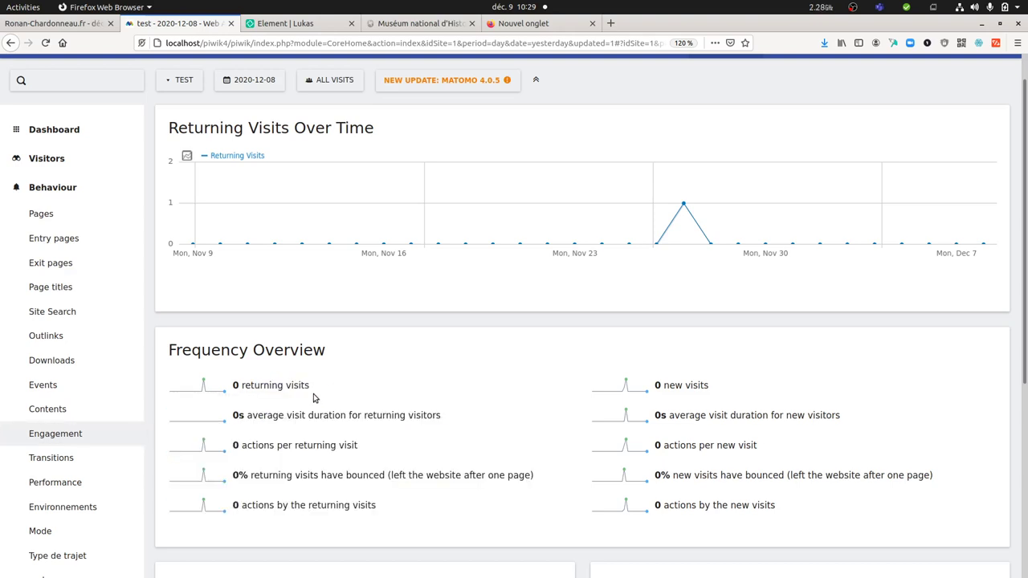
Compare the known-visitor figures in the French Matomo instance with the test site's Engagement report and the mnhn.fr cookies.
click(101, 25)
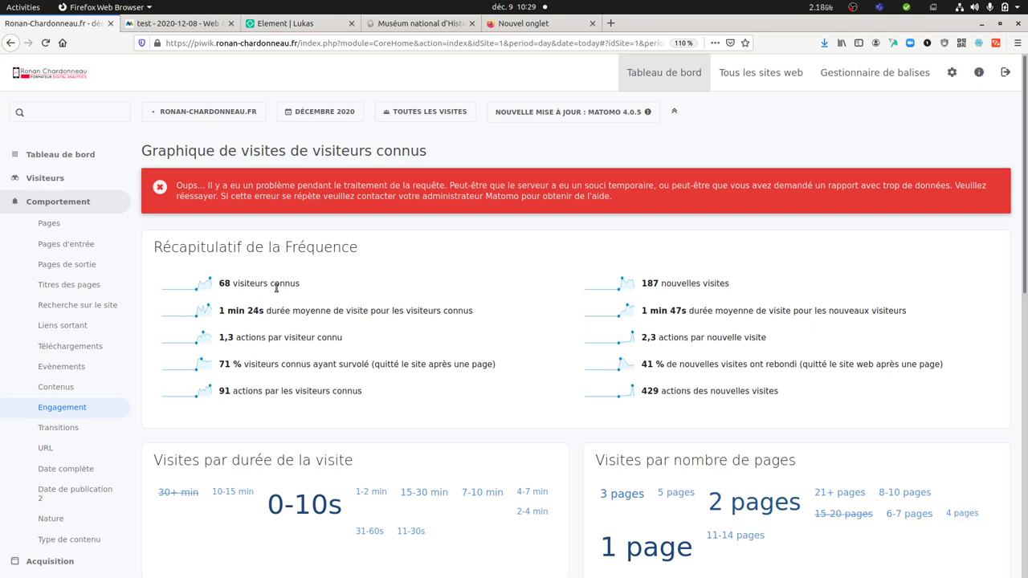
click(173, 25)
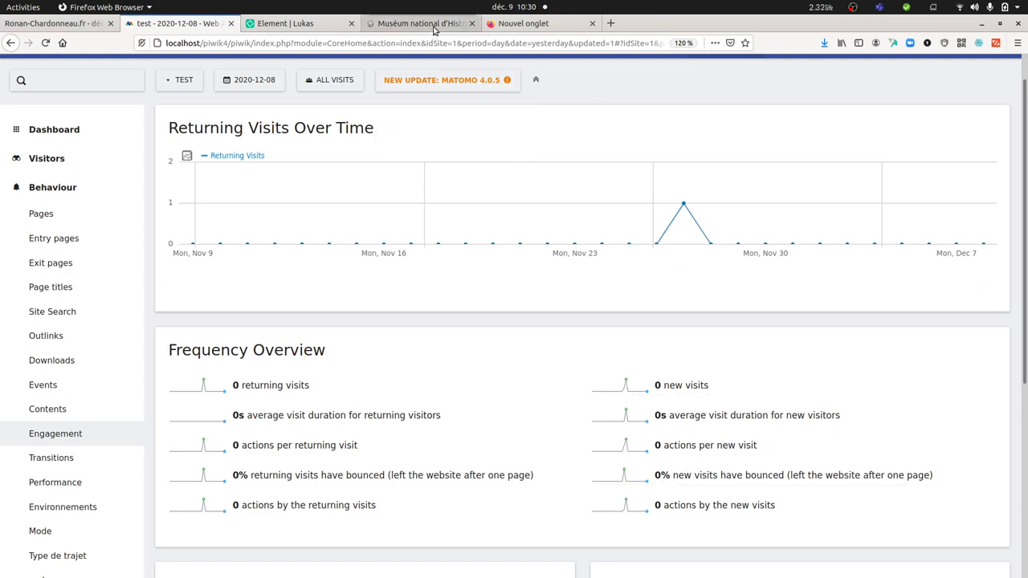
click(434, 23)
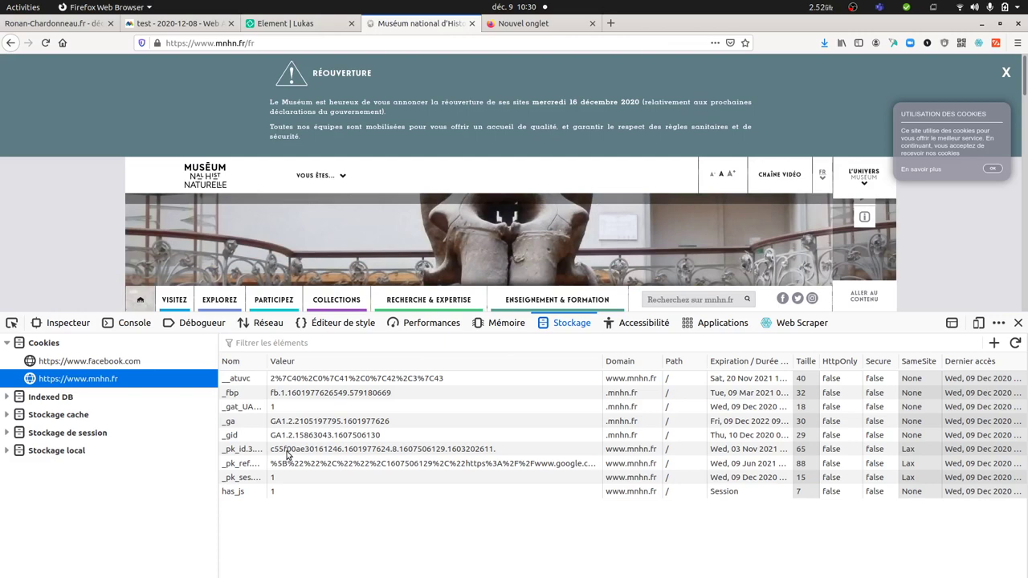
click(183, 23)
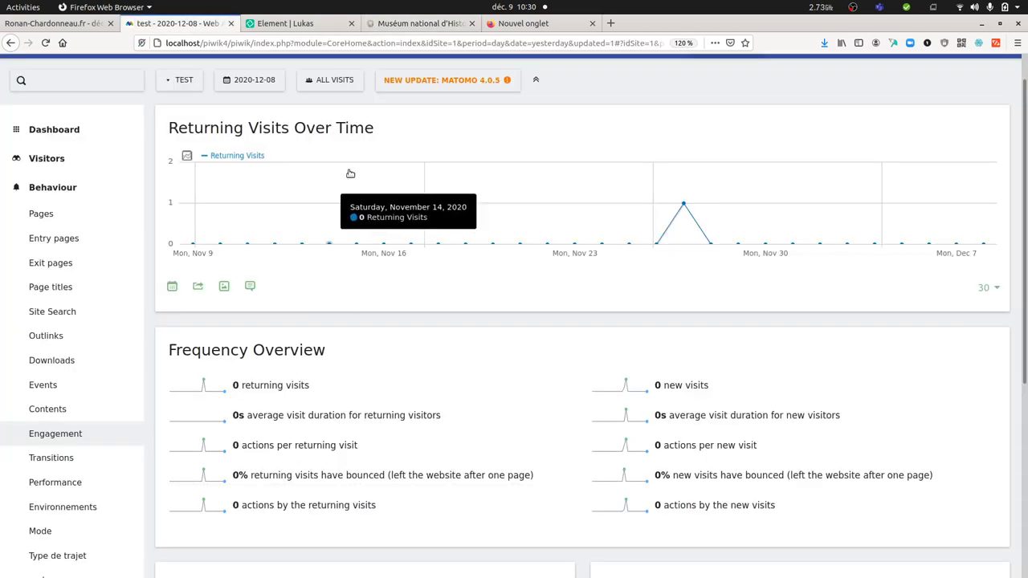
click(418, 23)
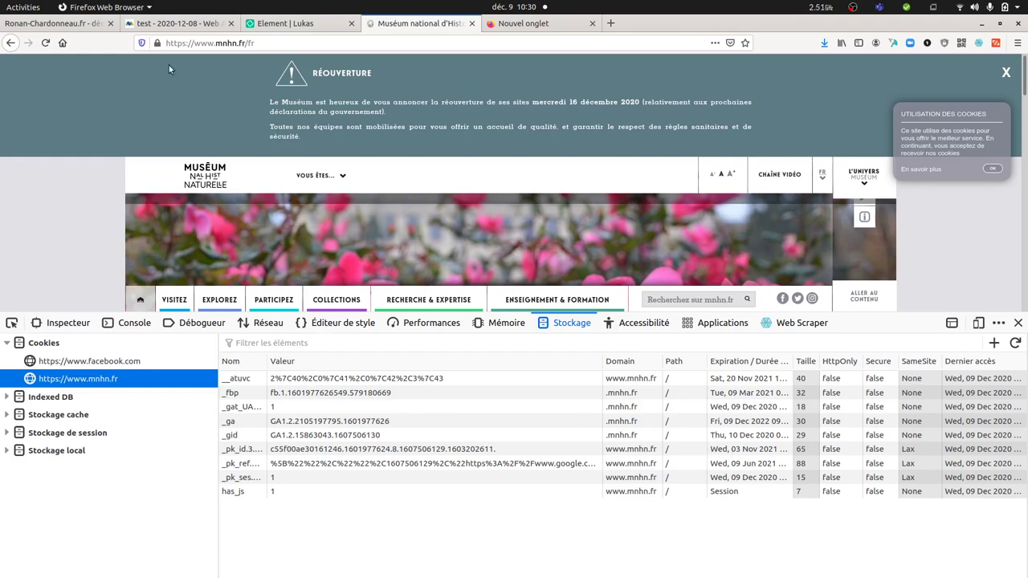
Open the personal settings in the administration area of the French Matomo instance.
click(84, 27)
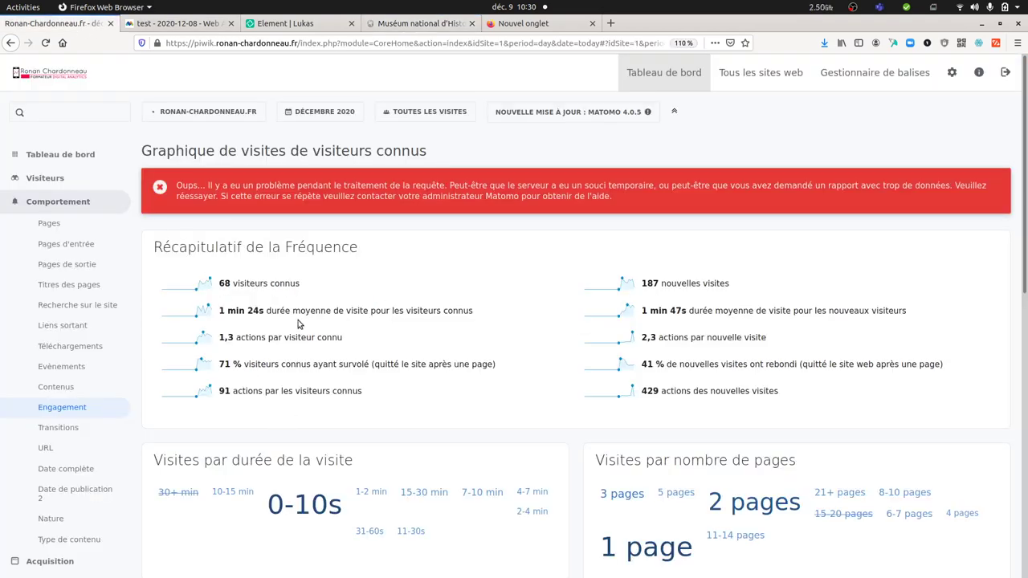
click(954, 78)
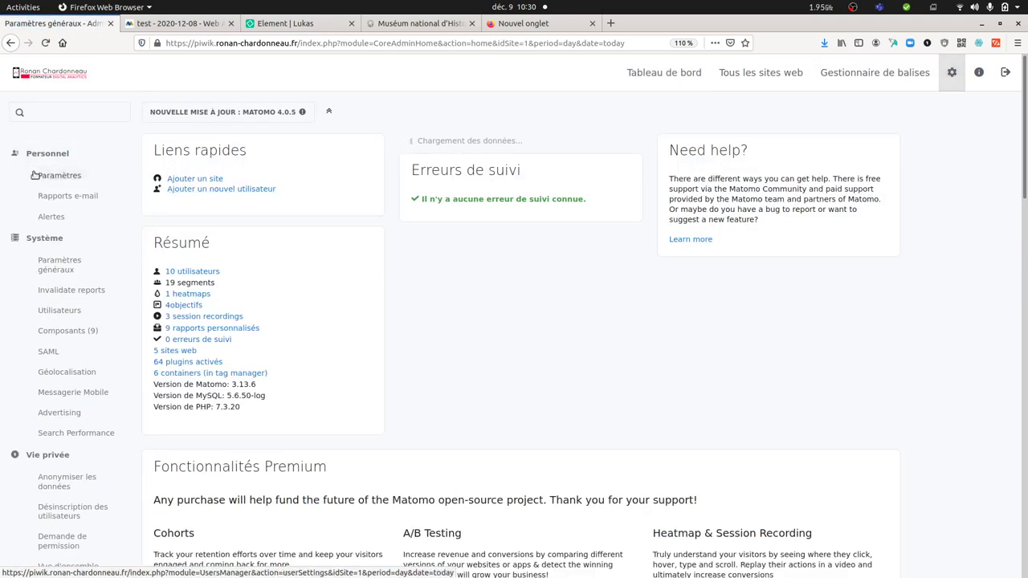
click(80, 180)
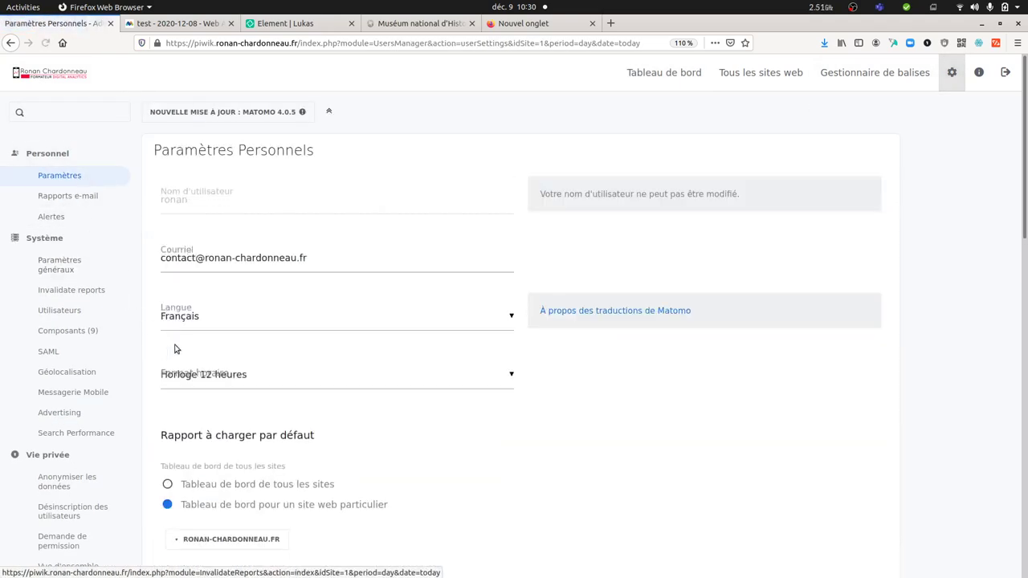
scroll(333, 375, down, 5)
scroll(255, 232, up, 4)
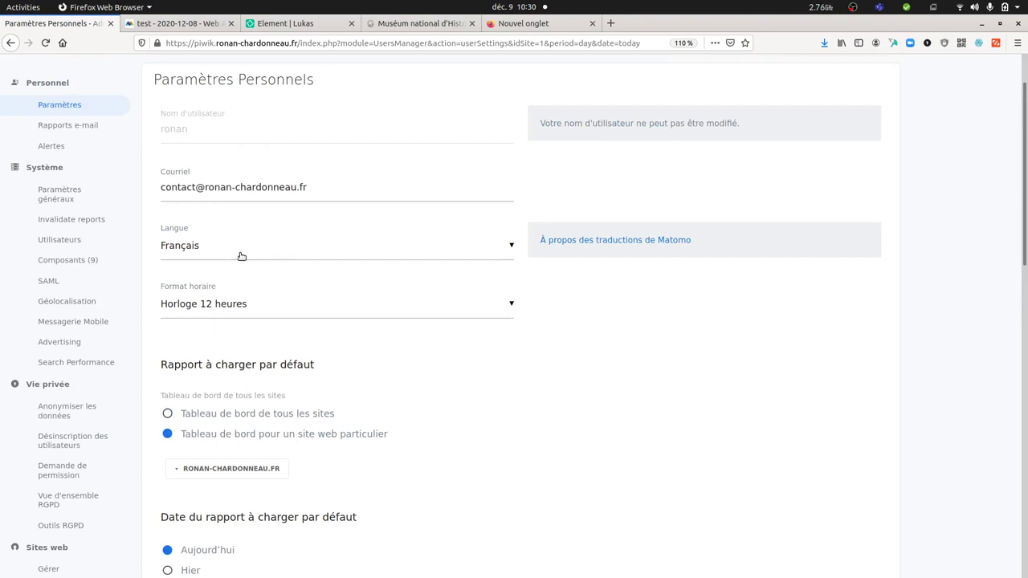
Set the interface language to English and save the personal settings.
click(238, 253)
scroll(229, 298, up, 5)
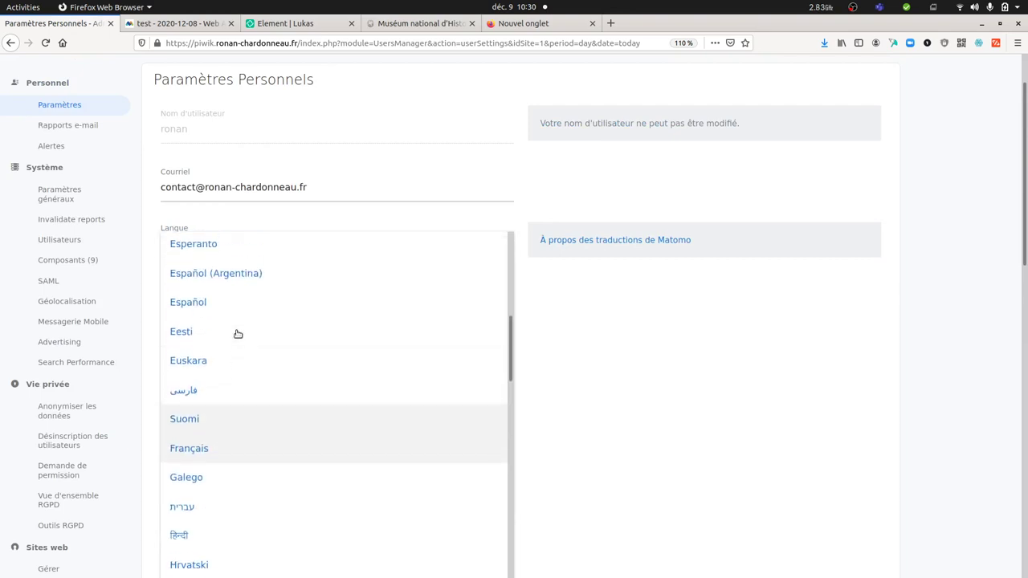
scroll(242, 319, up, 3)
click(240, 329)
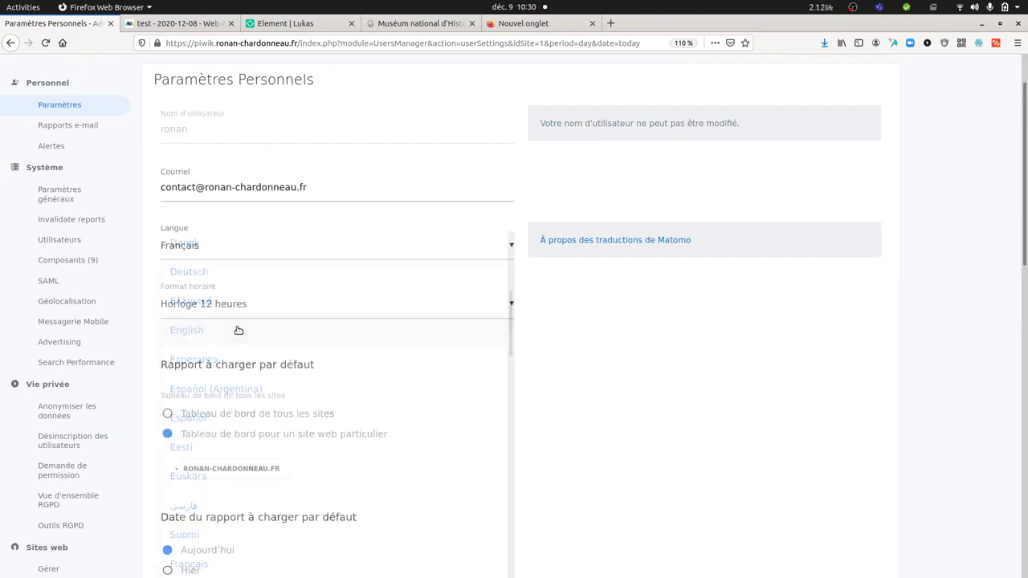
scroll(612, 315, down, 8)
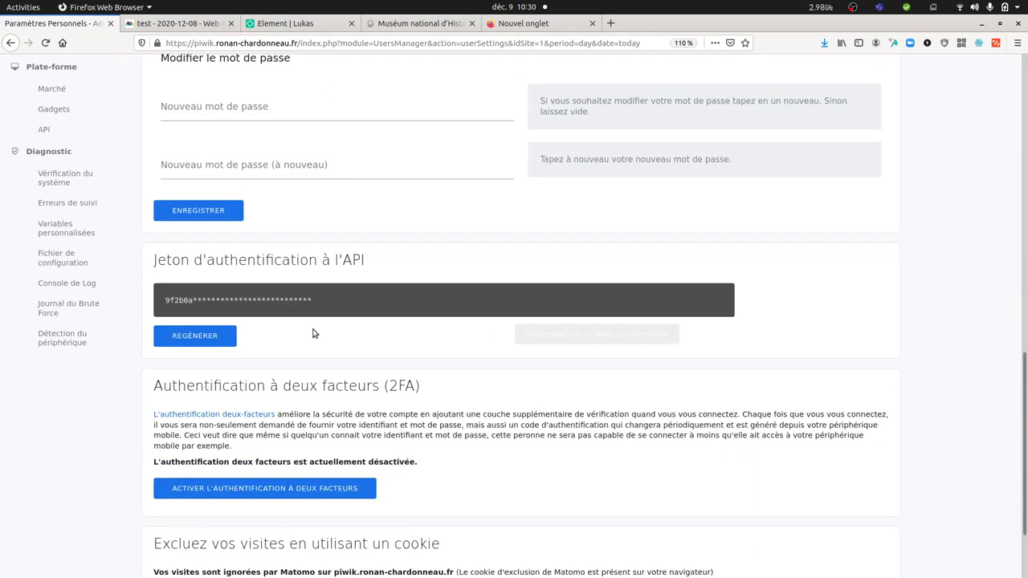
click(198, 211)
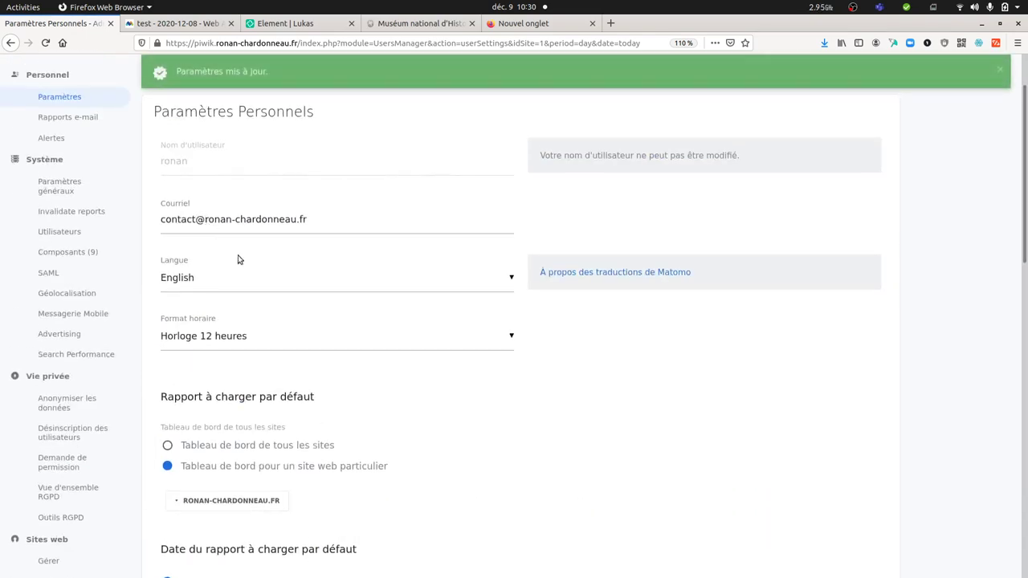
Return to the dashboard and open the Behaviour Engagement report to examine returning and new visits.
scroll(326, 222, up, 1)
click(663, 84)
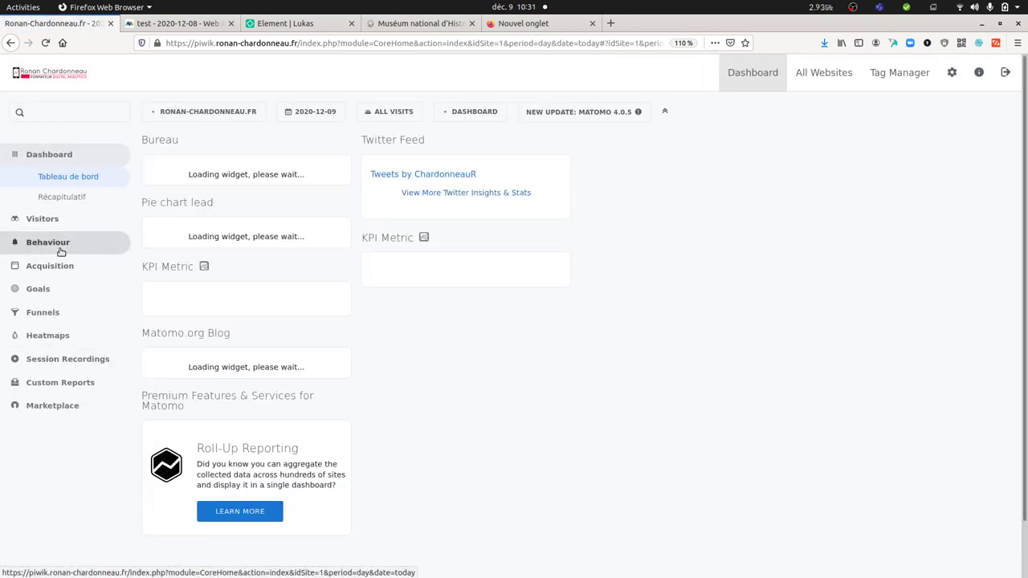
click(62, 245)
click(71, 407)
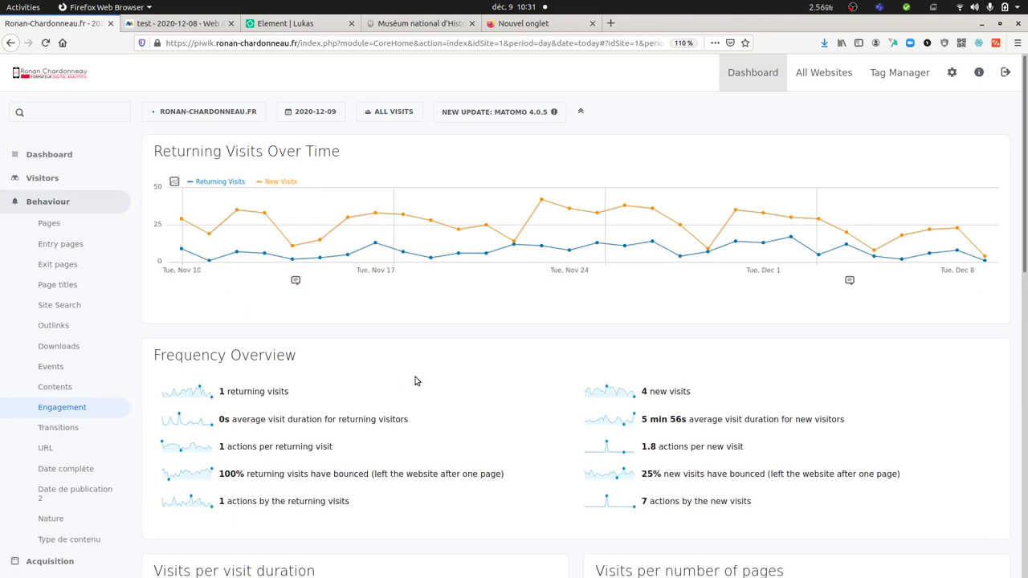
scroll(416, 381, down, 1)
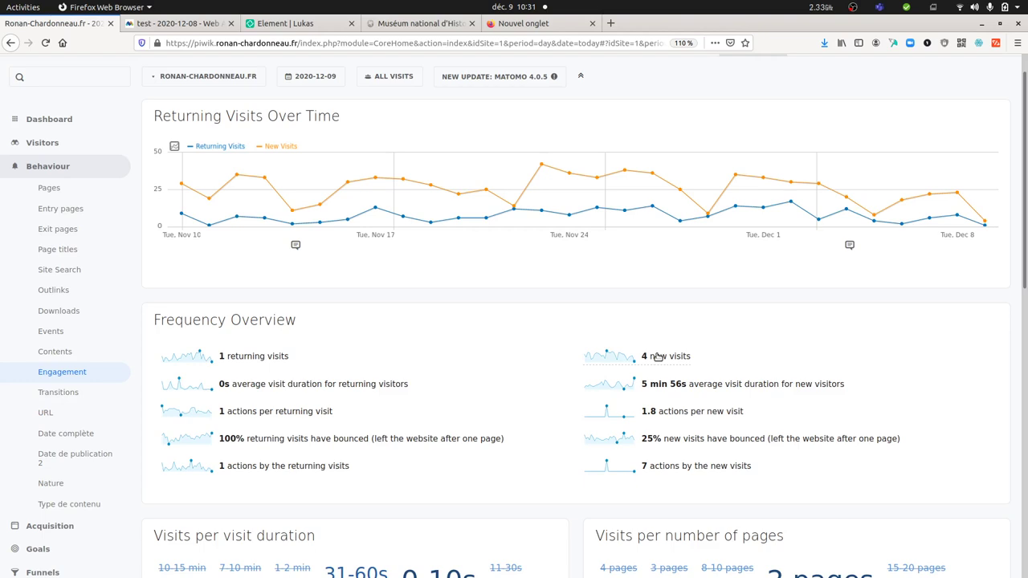
mouse_move(986, 225)
Add a new segment named "known visitors" and choose Visit type as its condition.
click(399, 80)
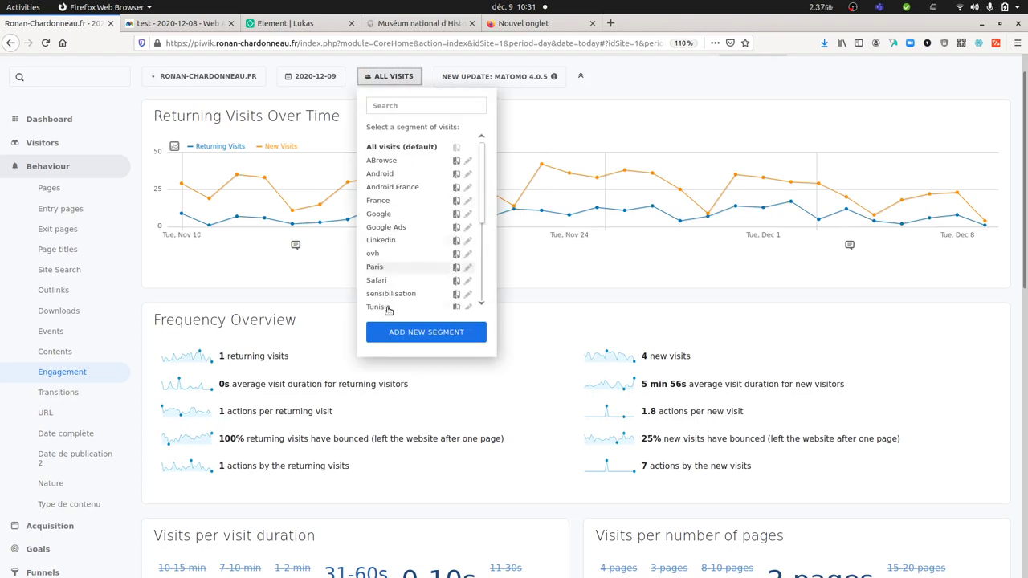
click(397, 331)
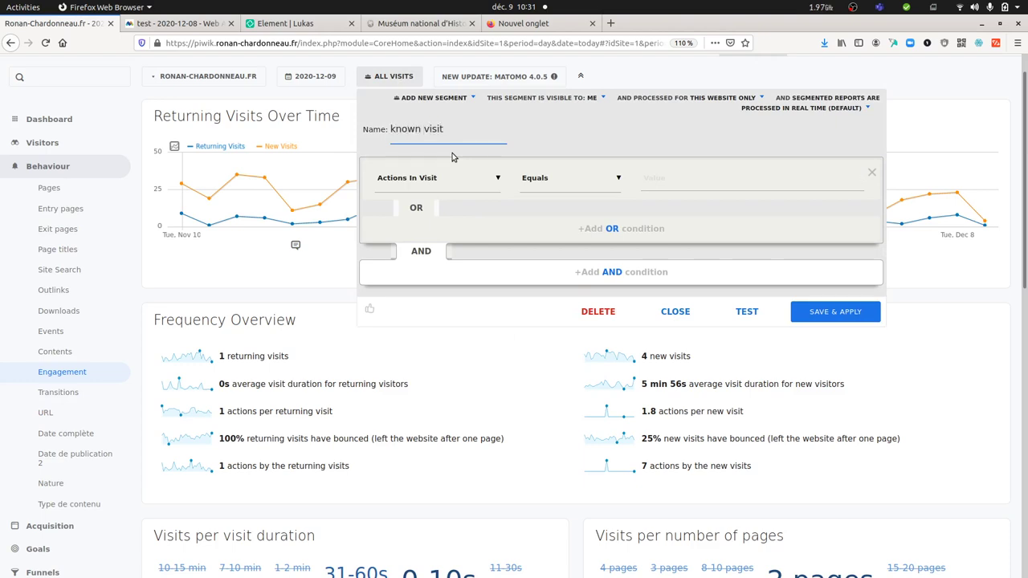
click(433, 177)
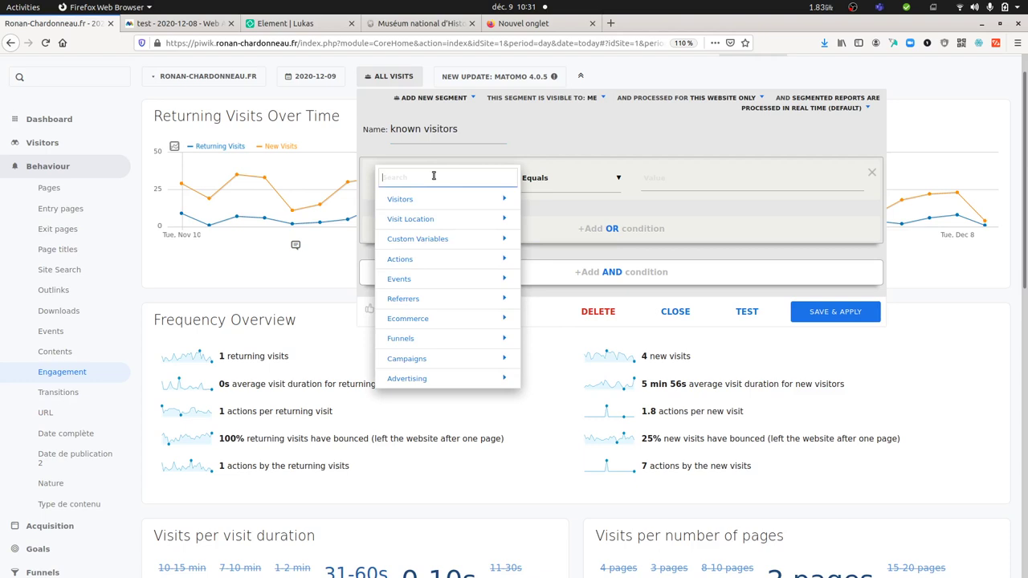
click(424, 199)
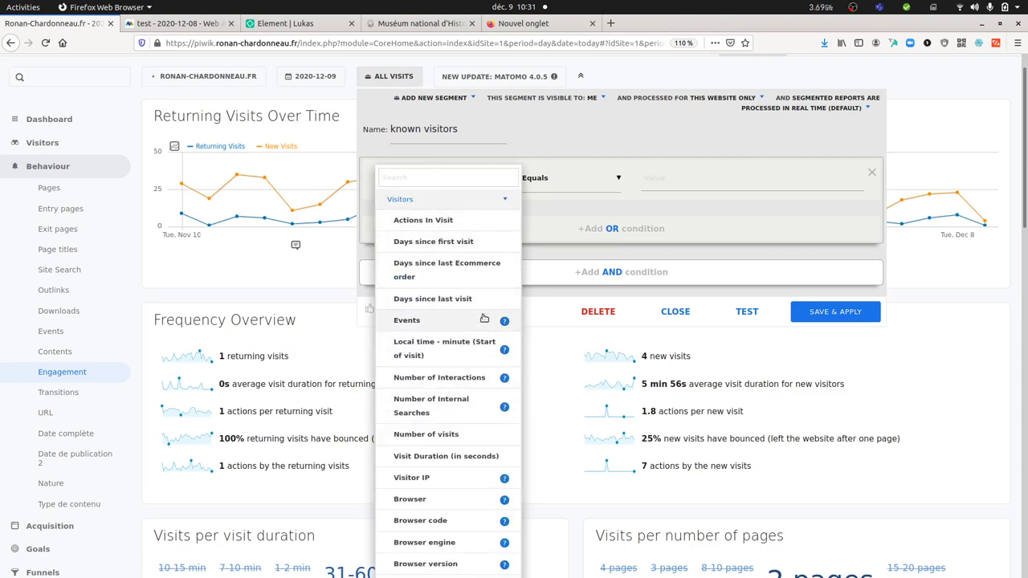
click(450, 186)
text(t)
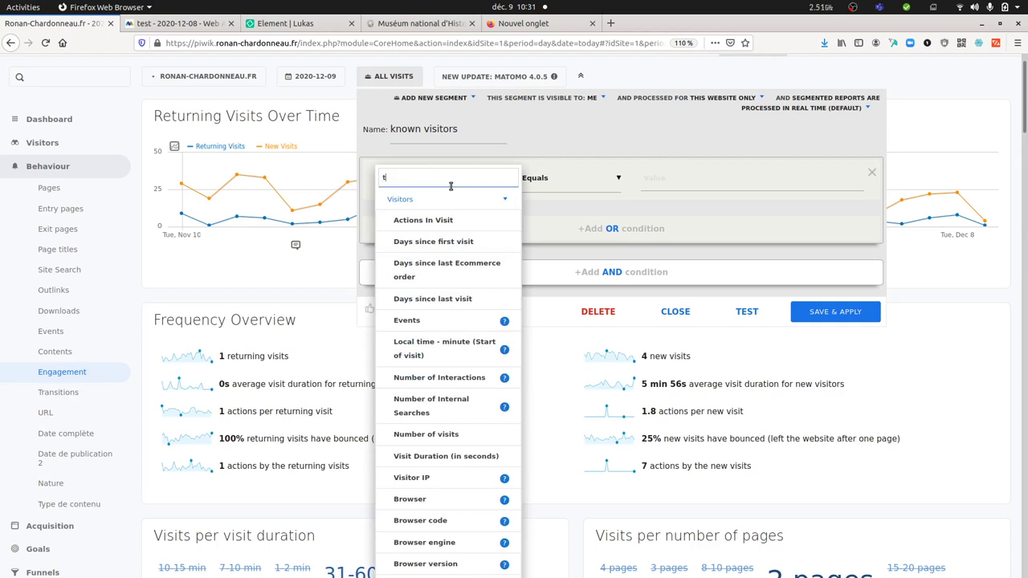
text(ype)
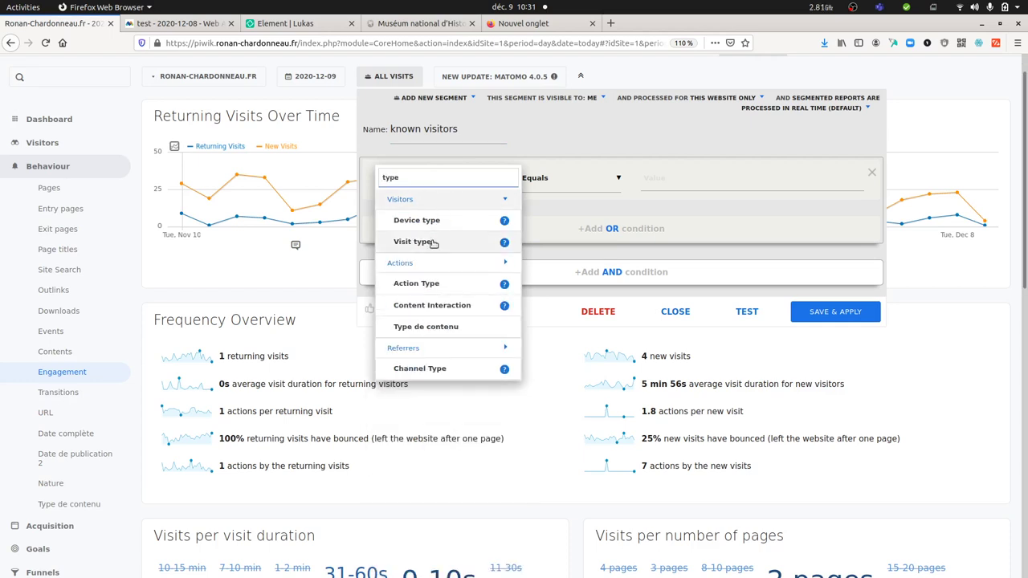
click(432, 242)
Set the Visit type condition's value to returning, then save and apply the segment to the Engagement report.
click(660, 179)
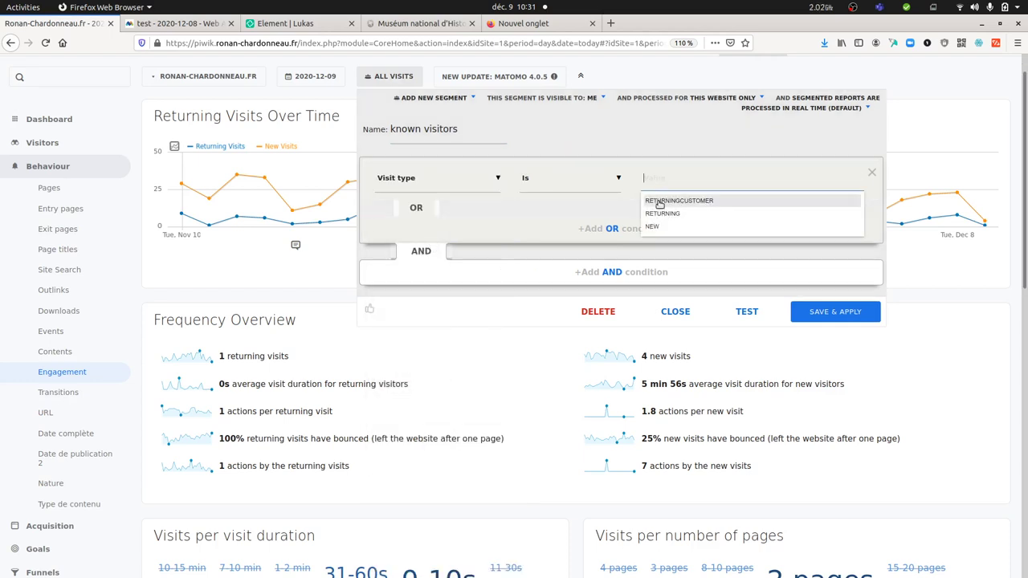
click(662, 214)
click(847, 315)
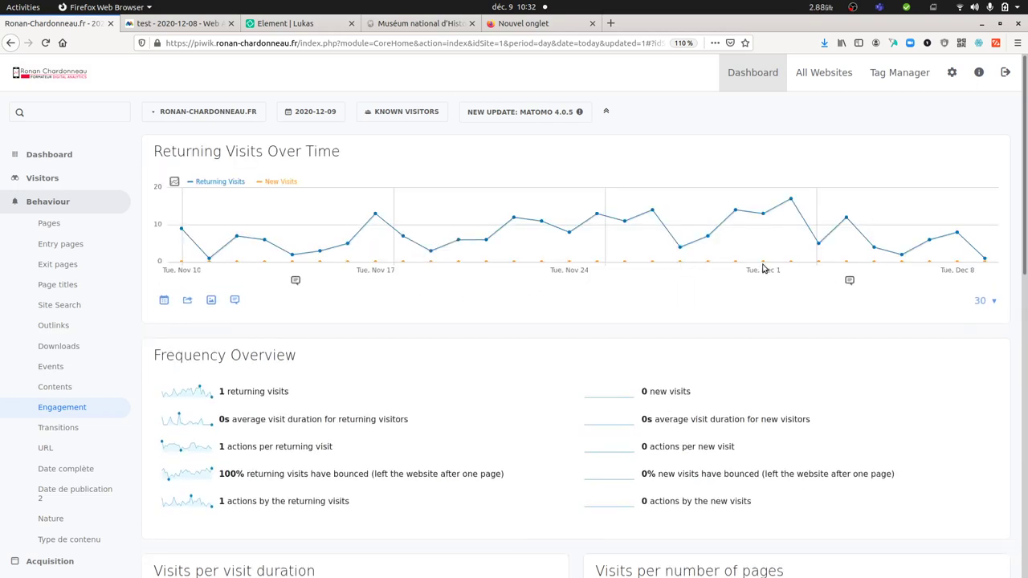
mouse_move(221, 235)
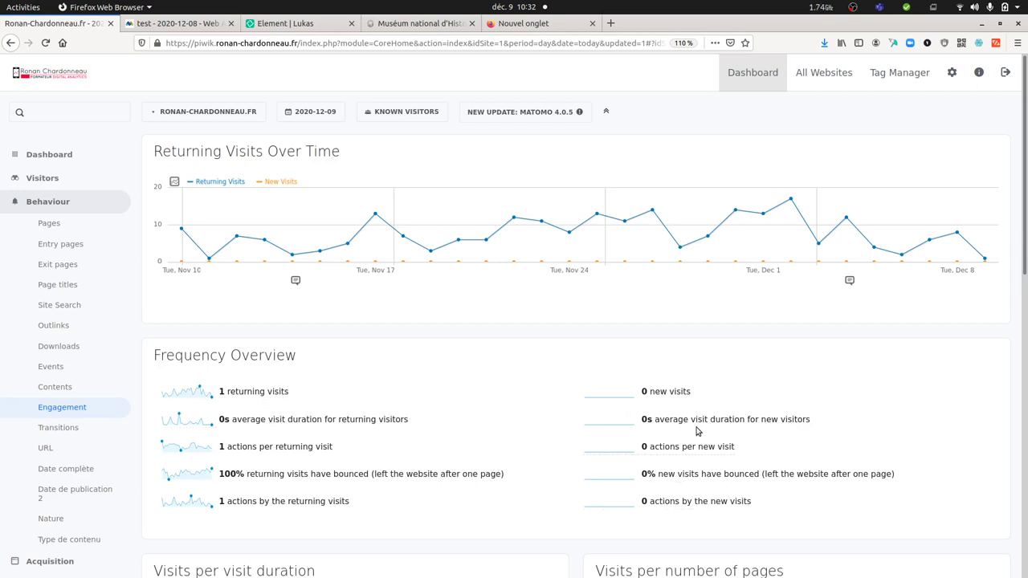
Change the report period to the week from 2020-11-30 to 2020-12-06.
click(325, 112)
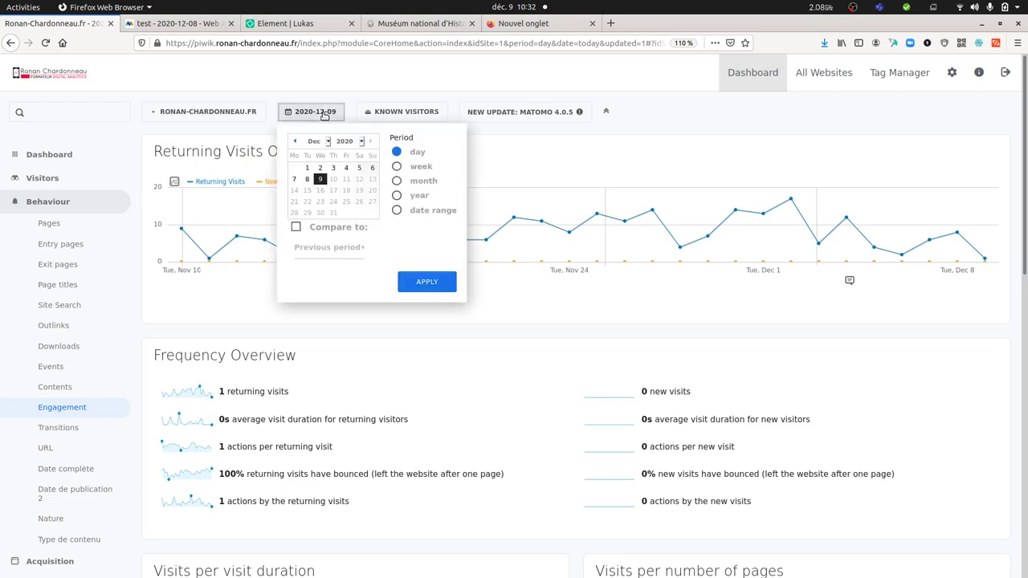
click(397, 167)
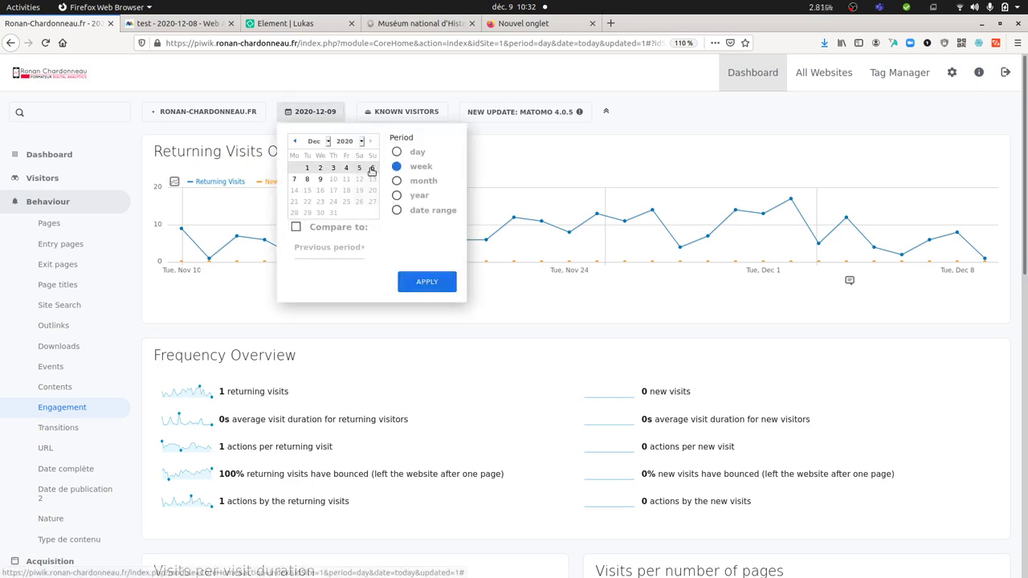
click(371, 169)
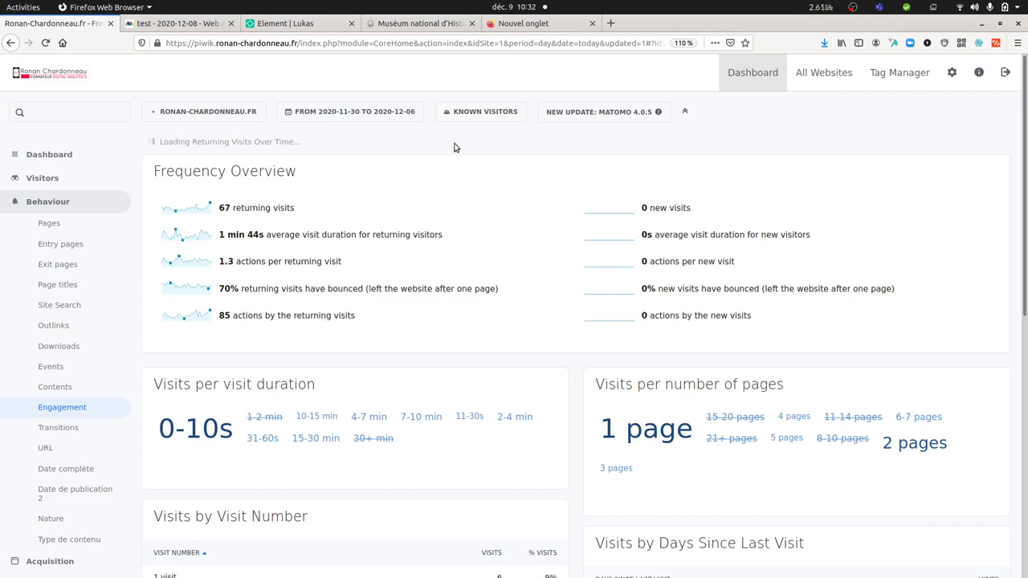
Add a new segment named "New visitors", choose Visit type as its condition, and open the condition's value for entry.
click(461, 112)
click(529, 374)
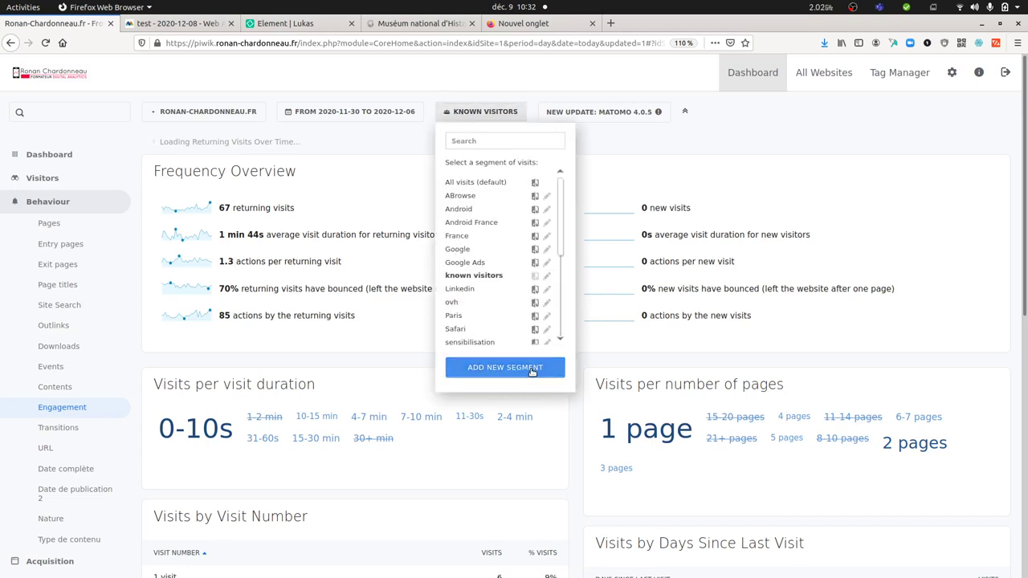
text(Ne)
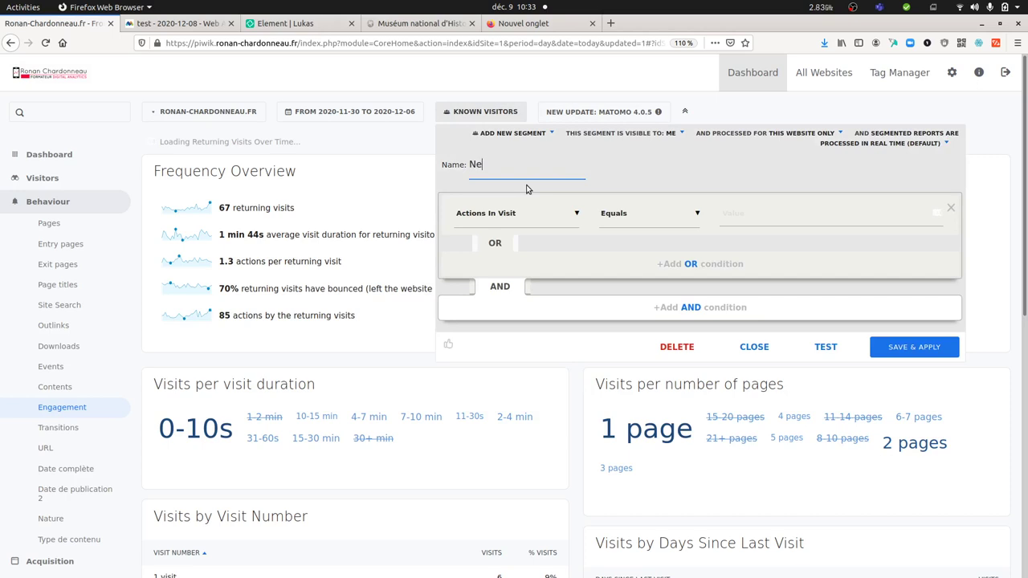
text(w visitors)
click(481, 217)
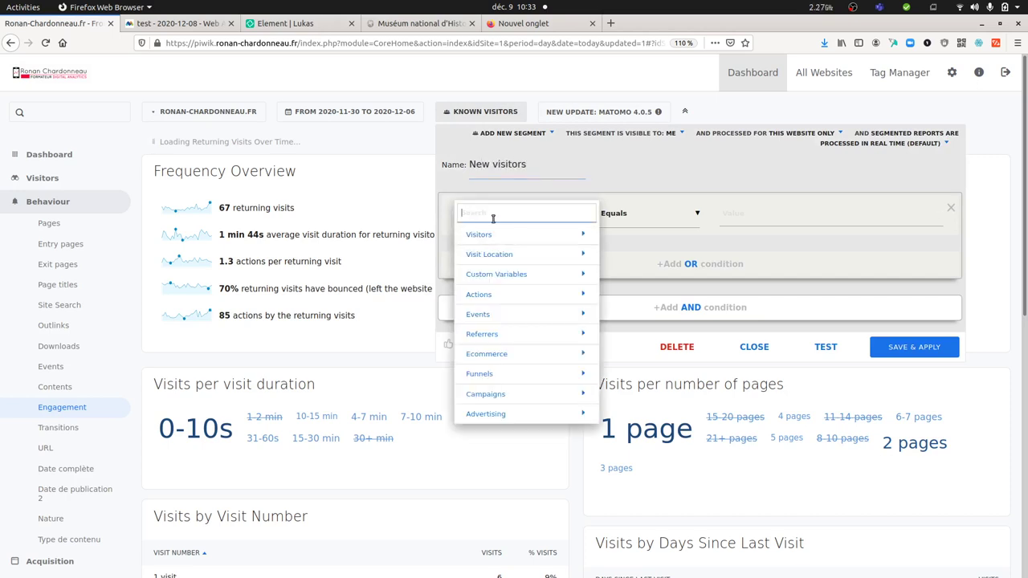
text(type)
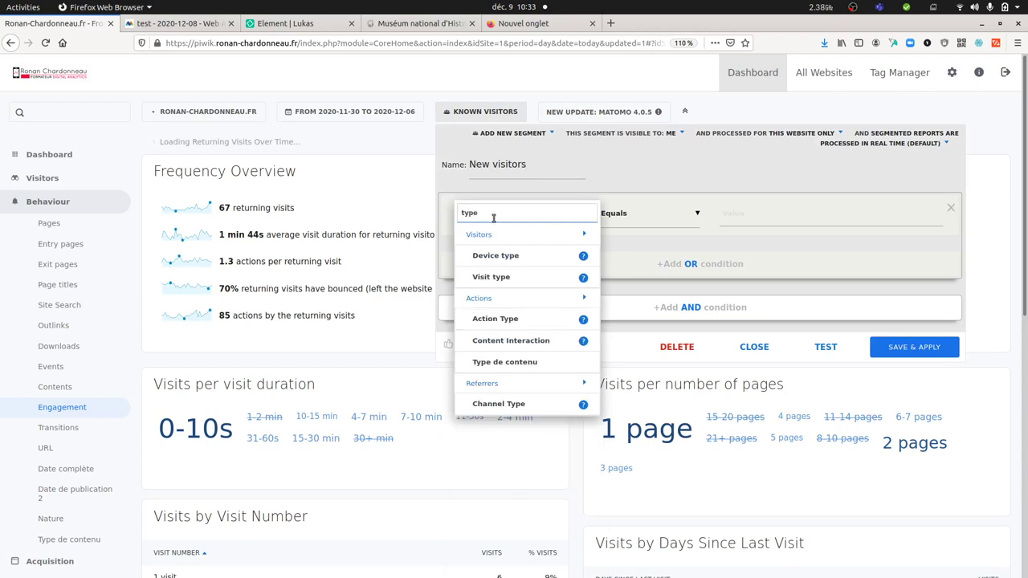
click(493, 276)
click(744, 218)
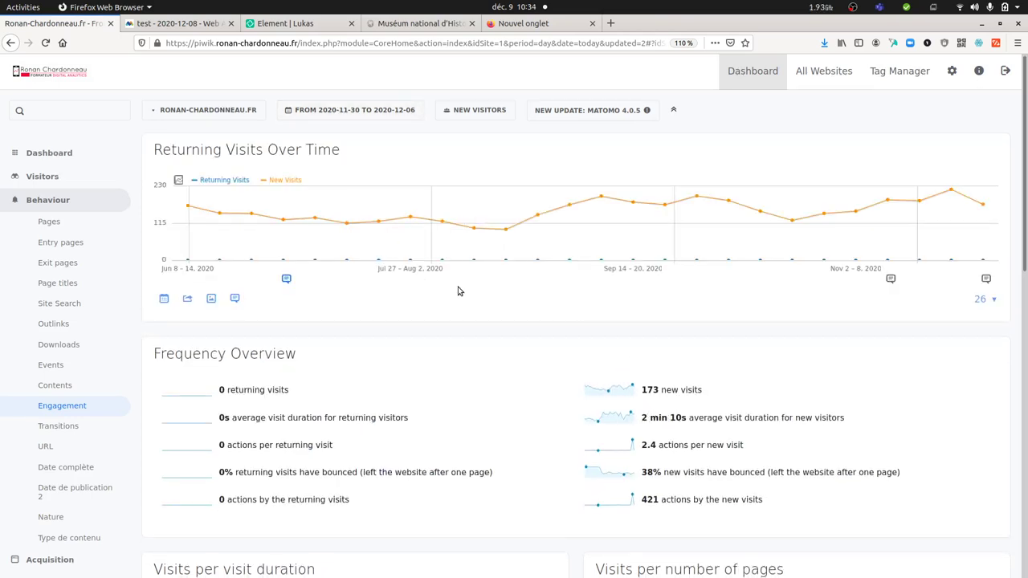
Switch the Engagement report to the All visits segment and compare returning and new visits in the graph and Frequency Overview.
scroll(458, 292, down, 2)
scroll(478, 281, up, 2)
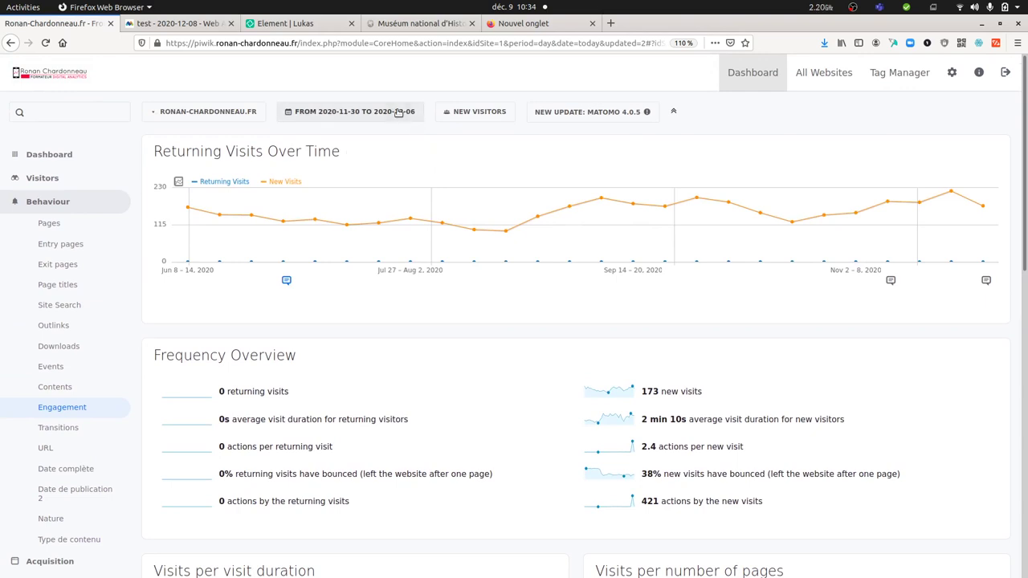
click(498, 119)
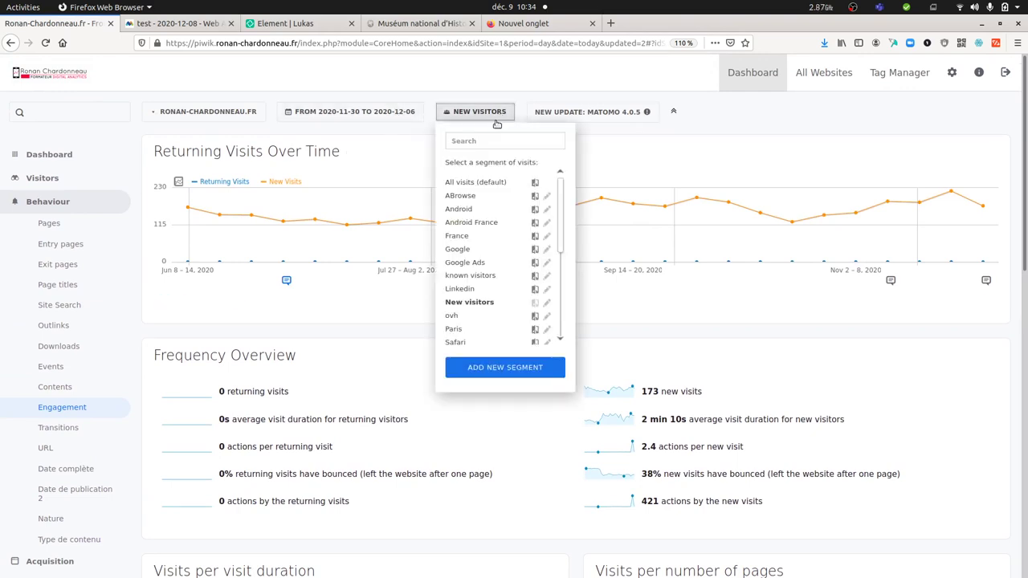
click(474, 182)
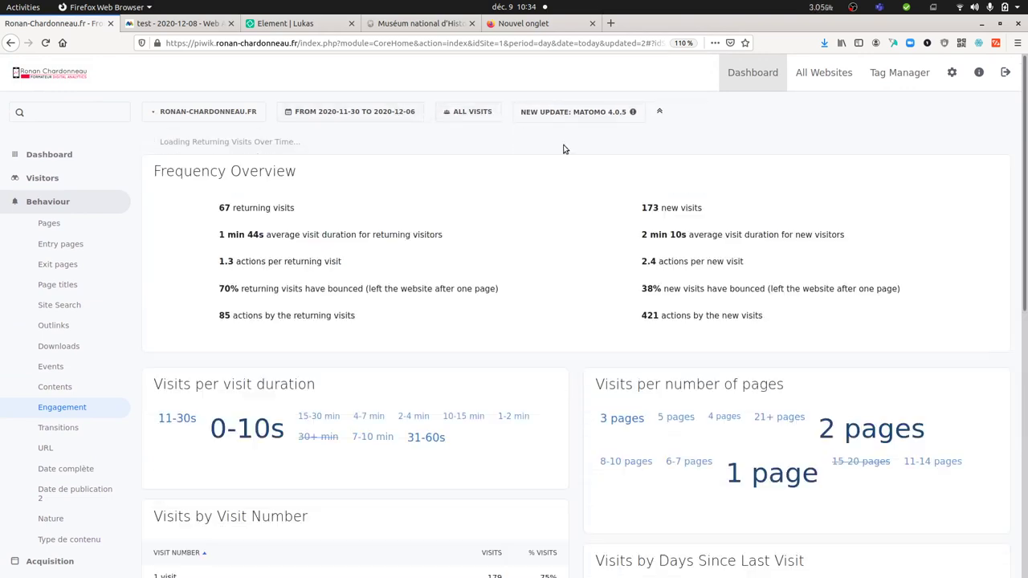
mouse_move(583, 109)
scroll(540, 233, down, 2)
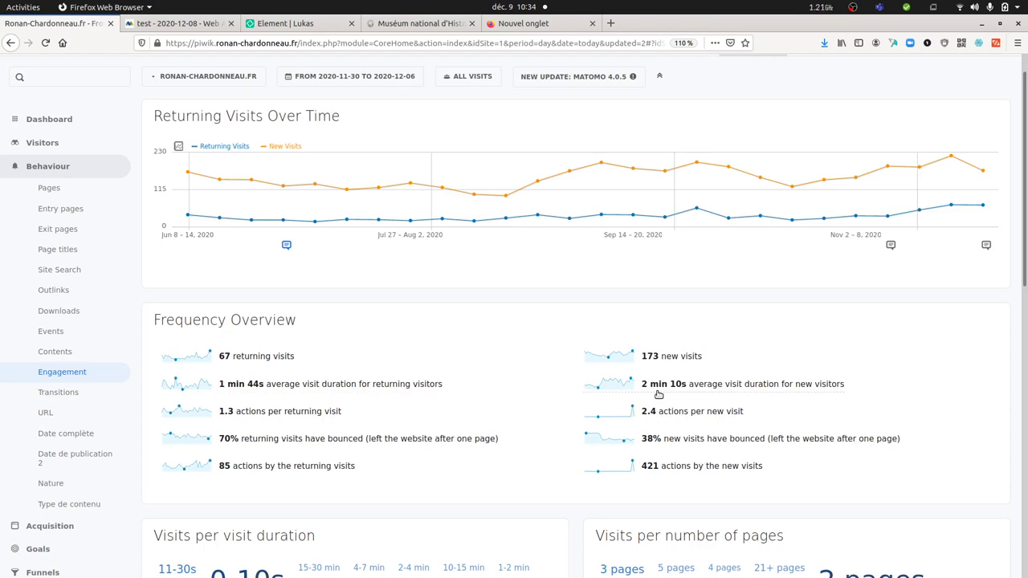
scroll(539, 295, down, 2)
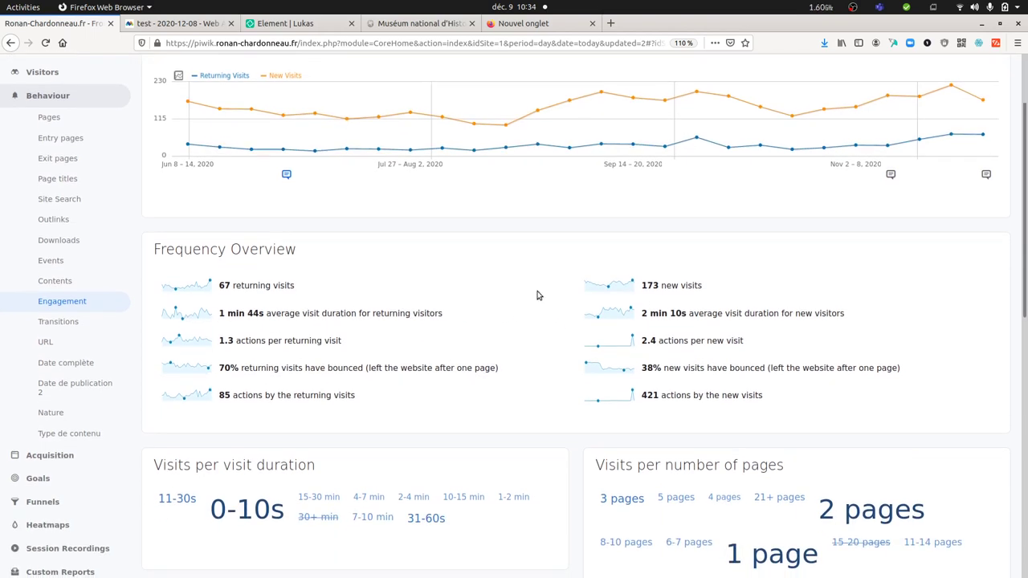